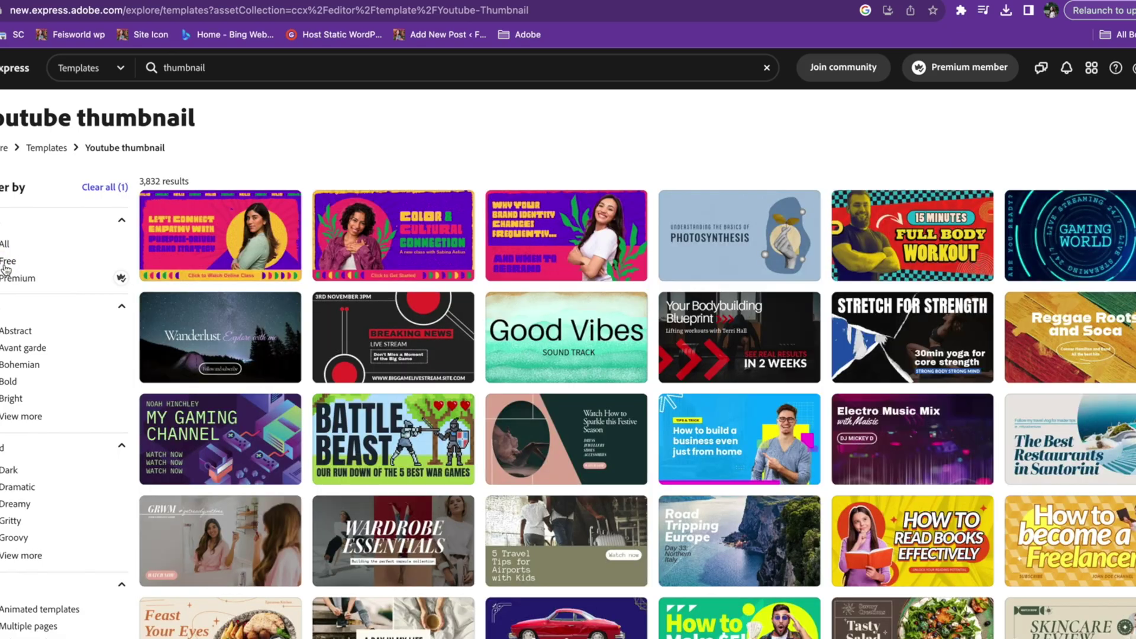
Filter the YouTube thumbnail templates to show only Premium ones and browse them
{"action": "left_click", "coordinate": [1, 278]}
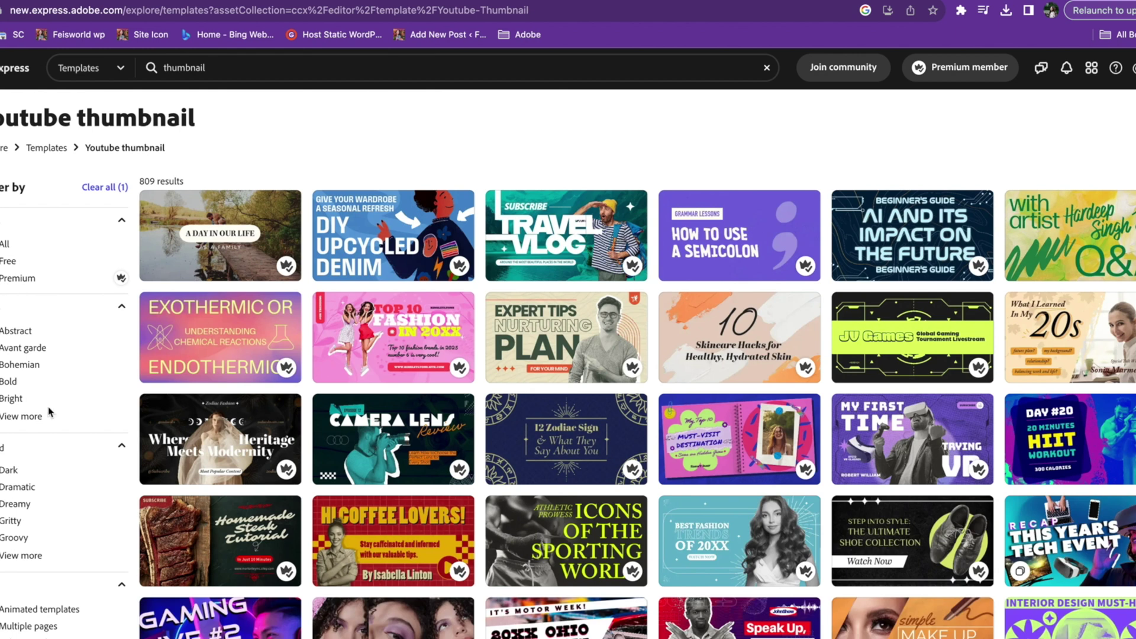
{"action": "scroll", "coordinate": [41, 423], "scroll_direction": "down", "scroll_amount": 1}
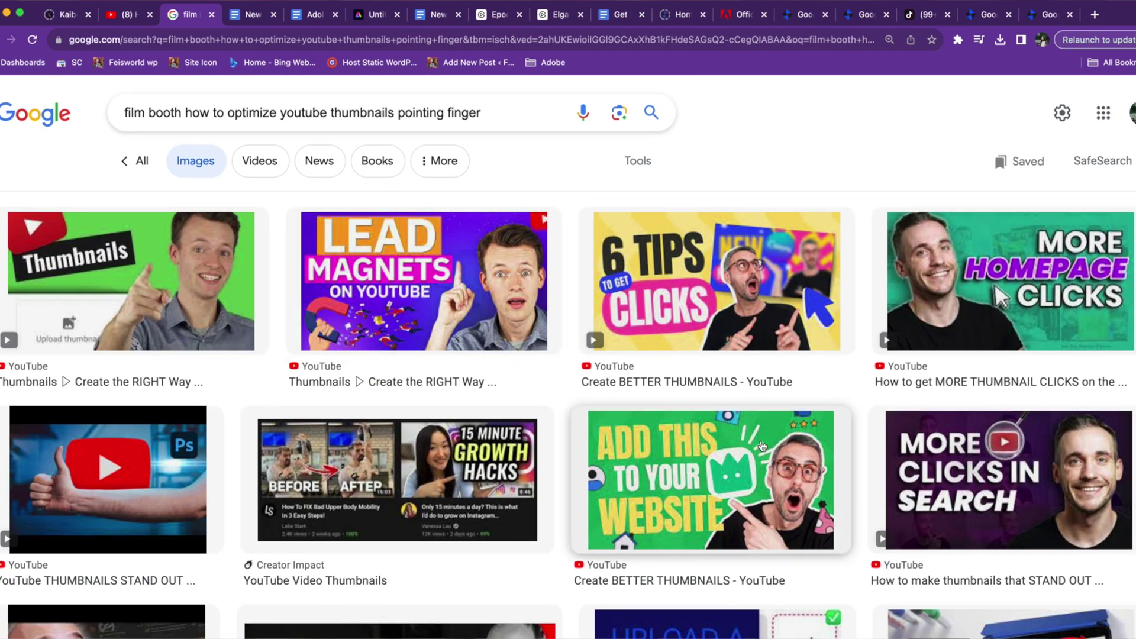
Scroll through Google Images results for YouTube thumbnails with pointing fingers
{"action": "scroll", "coordinate": [1114, 507], "scroll_direction": "down", "scroll_amount": 1}
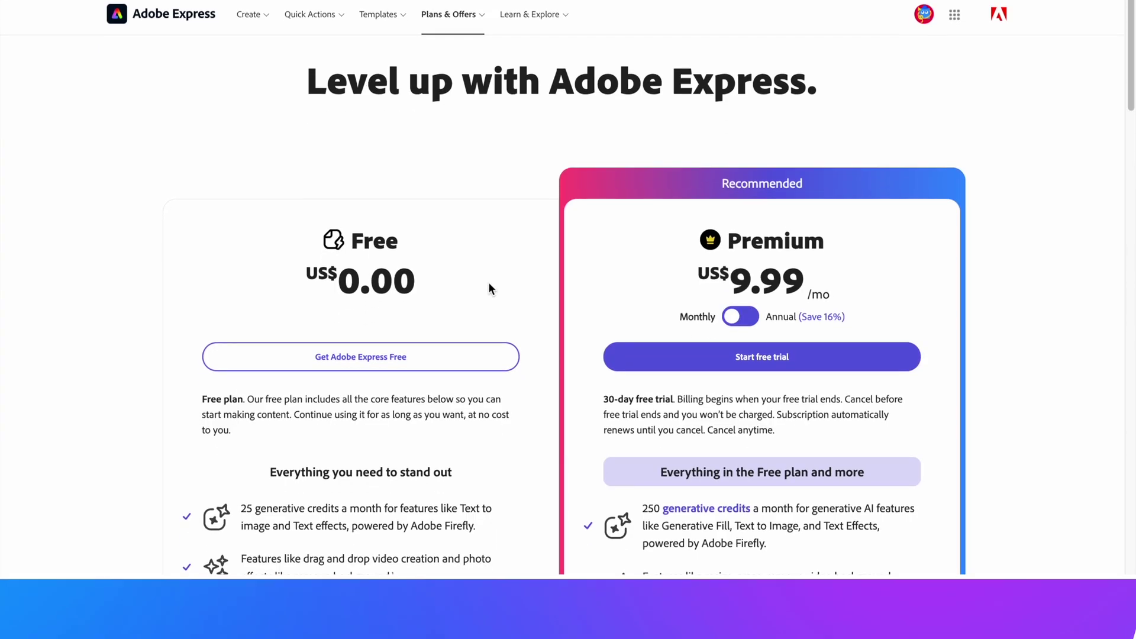
Scroll the plans page comparing Free at US$0.00 with Premium at US$9.99/mo
{"action": "scroll", "coordinate": [488, 280], "scroll_direction": "down", "scroll_amount": 1}
{"action": "scroll", "coordinate": [488, 283], "scroll_direction": "down", "scroll_amount": 1}
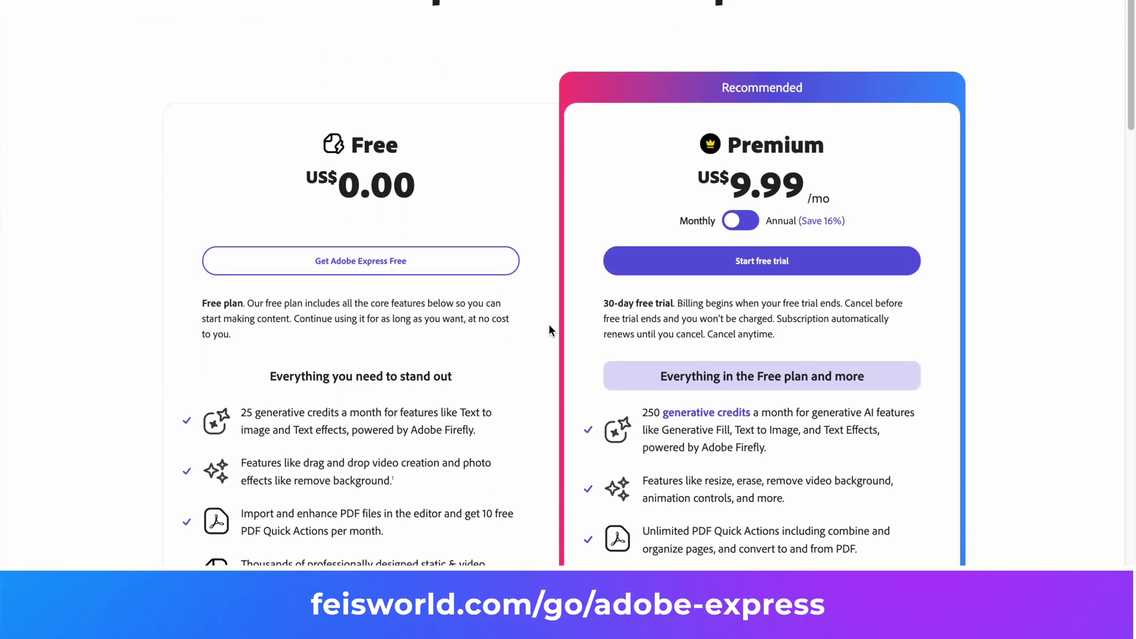
{"action": "scroll", "coordinate": [549, 329], "scroll_direction": "down", "scroll_amount": 5}
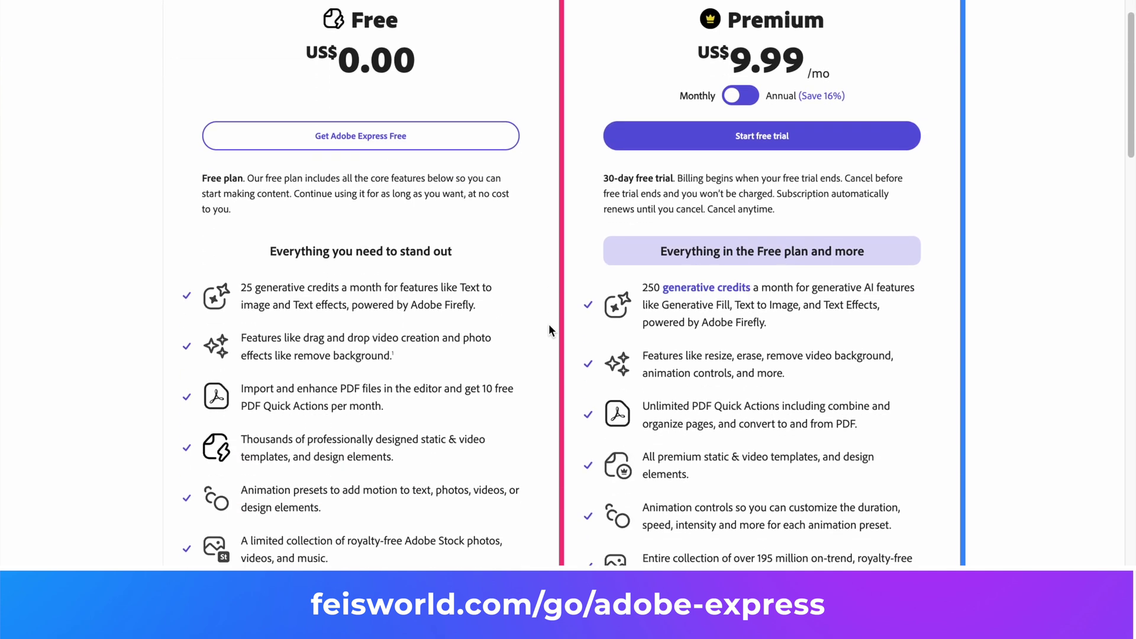
{"action": "scroll", "coordinate": [567, 478], "scroll_direction": "down", "scroll_amount": 2}
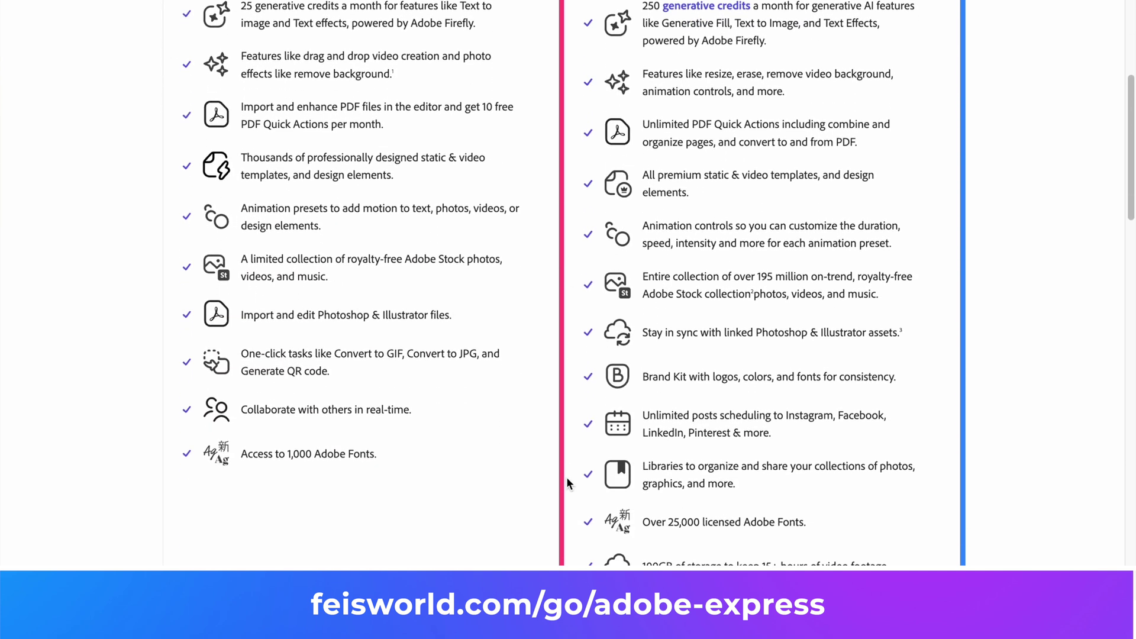
{"action": "scroll", "coordinate": [567, 478], "scroll_direction": "down", "scroll_amount": 2}
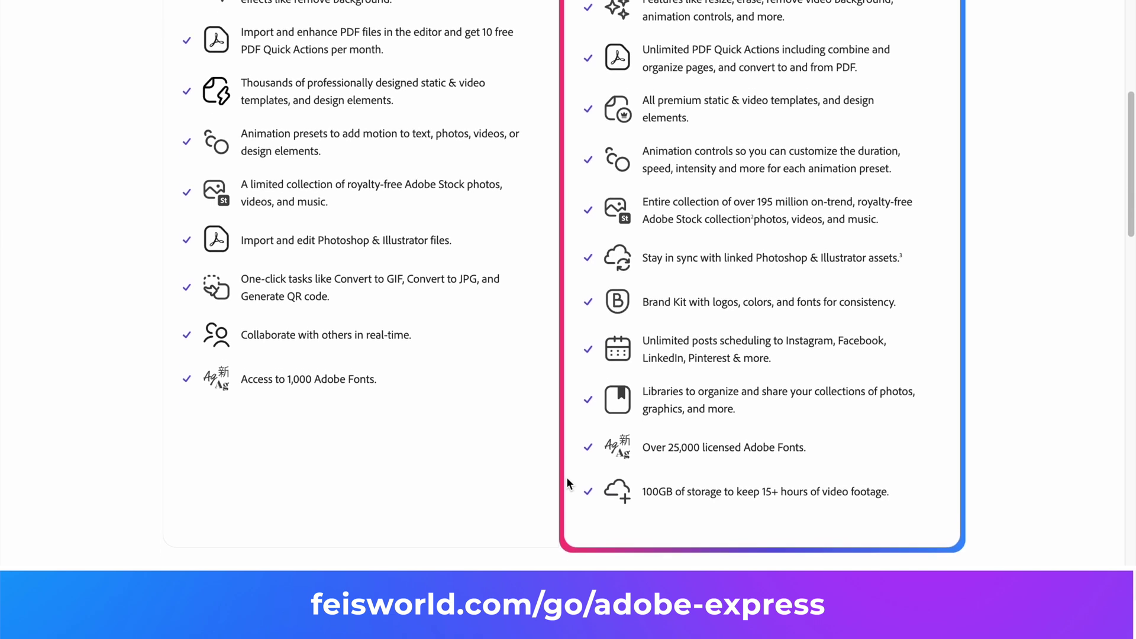
{"action": "scroll", "coordinate": [567, 478], "scroll_direction": "down", "scroll_amount": 7}
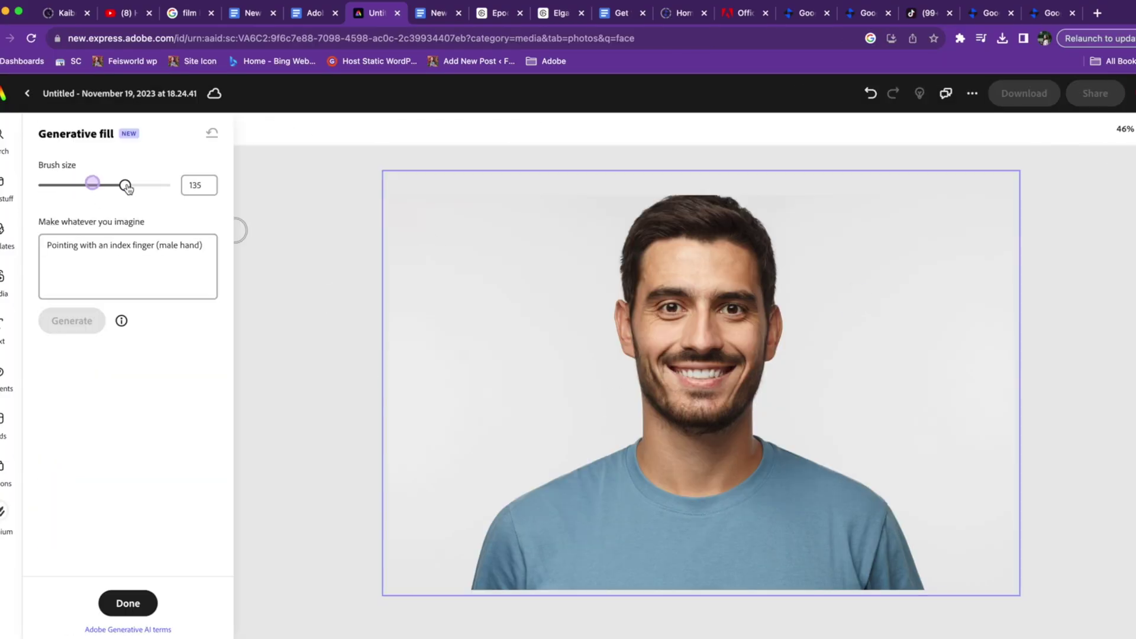
Mask the area beside the man's shoulder, generate, and keep the second pointing-hand variant
{"action": "mouse_move", "coordinate": [901, 389]}
{"action": "left_mouse_down"}
{"action": "mouse_move", "coordinate": [893, 552]}
{"action": "mouse_move", "coordinate": [938, 452]}
{"action": "left_mouse_up"}
{"action": "left_click", "coordinate": [71, 322]}
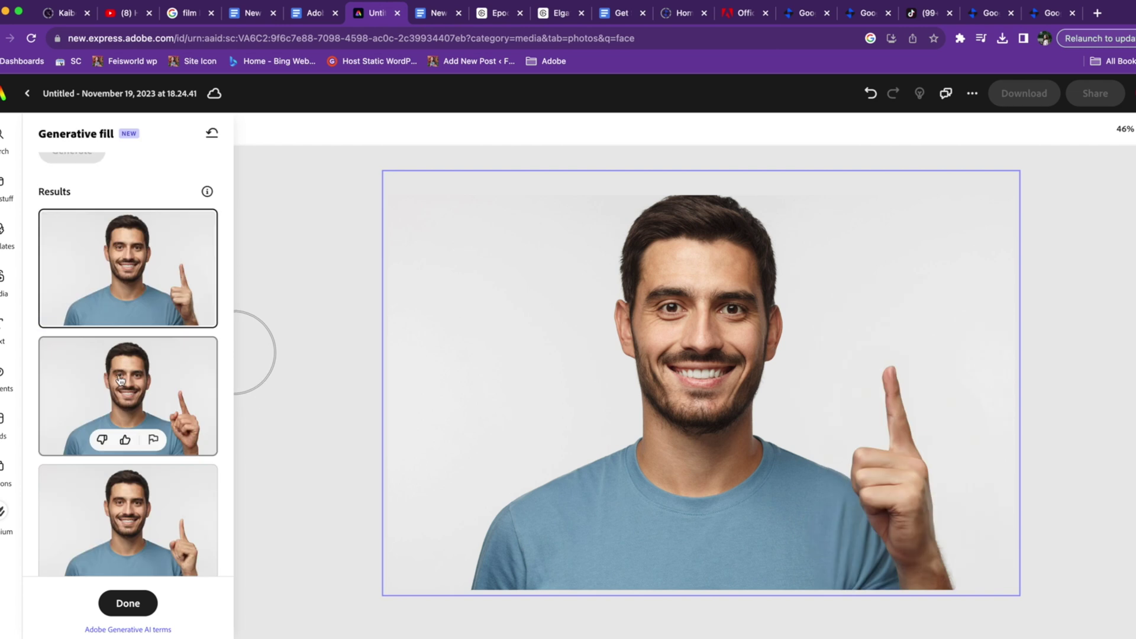
{"action": "scroll", "coordinate": [120, 379], "scroll_direction": "down", "scroll_amount": 4}
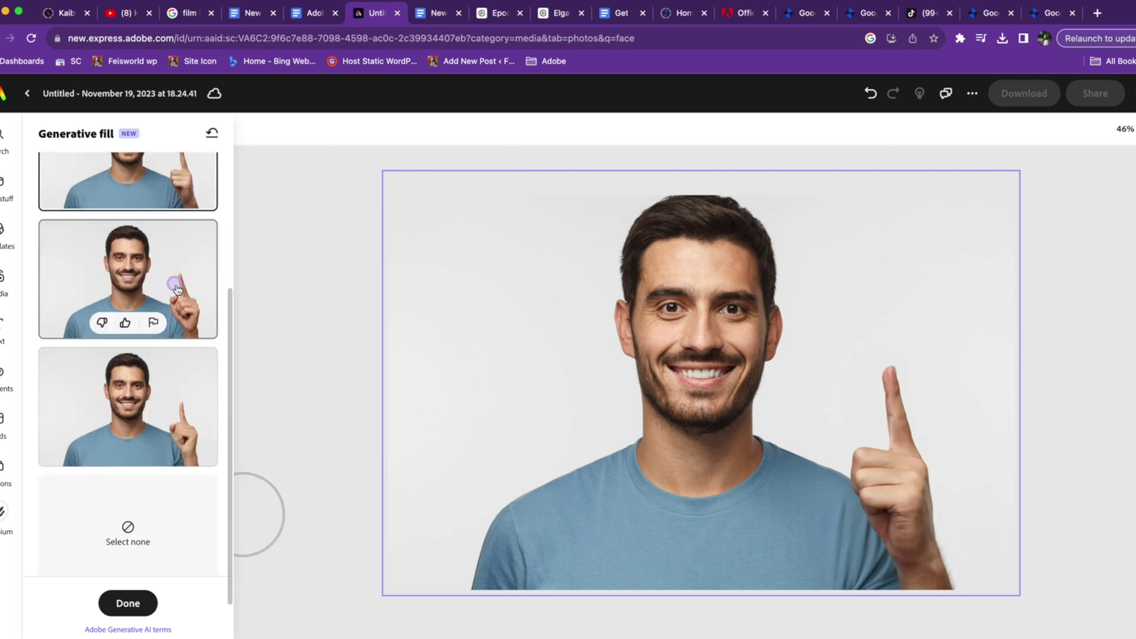
{"action": "left_click", "coordinate": [128, 278]}
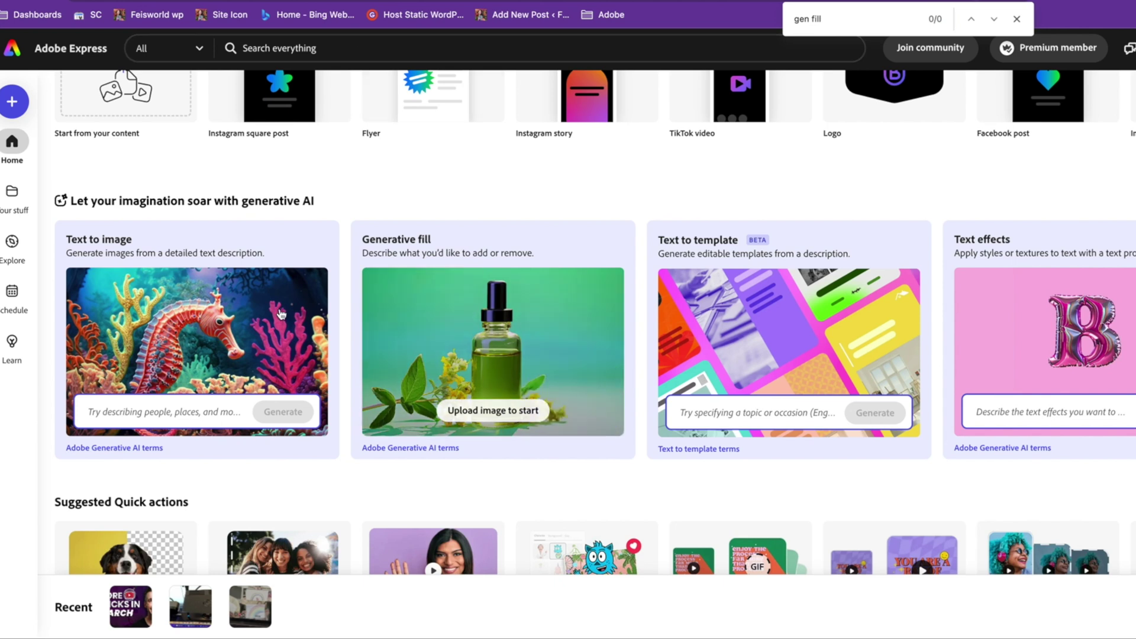
Start a new Generative fill design
{"action": "scroll", "coordinate": [310, 347], "scroll_direction": "up", "scroll_amount": 2}
{"action": "scroll", "coordinate": [408, 325], "scroll_direction": "down", "scroll_amount": 1}
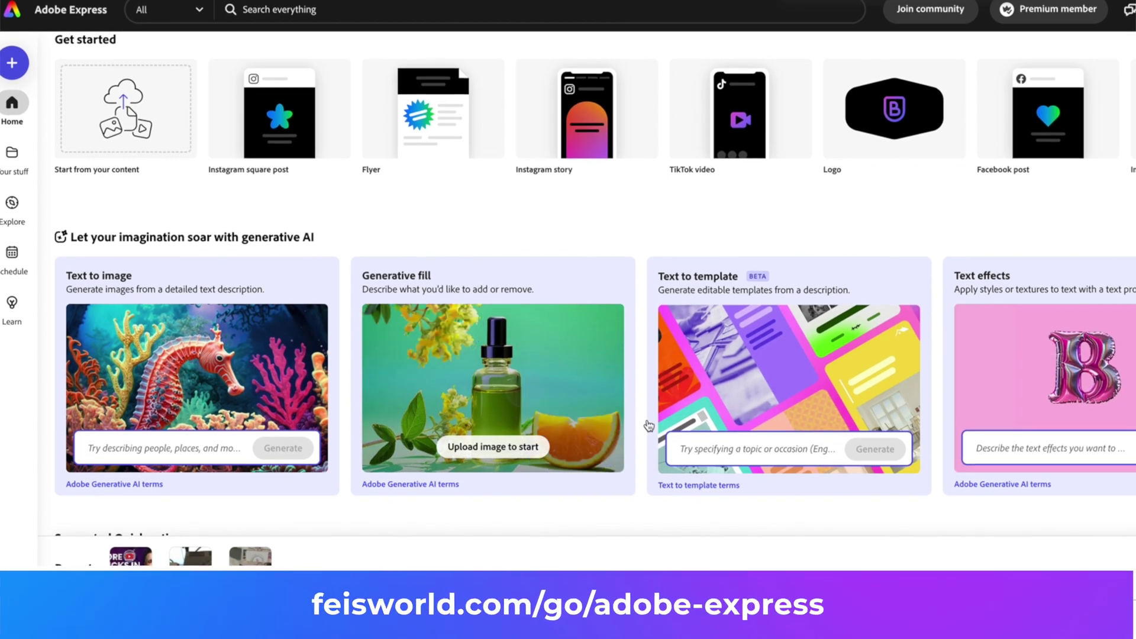
{"action": "left_click", "coordinate": [507, 407]}
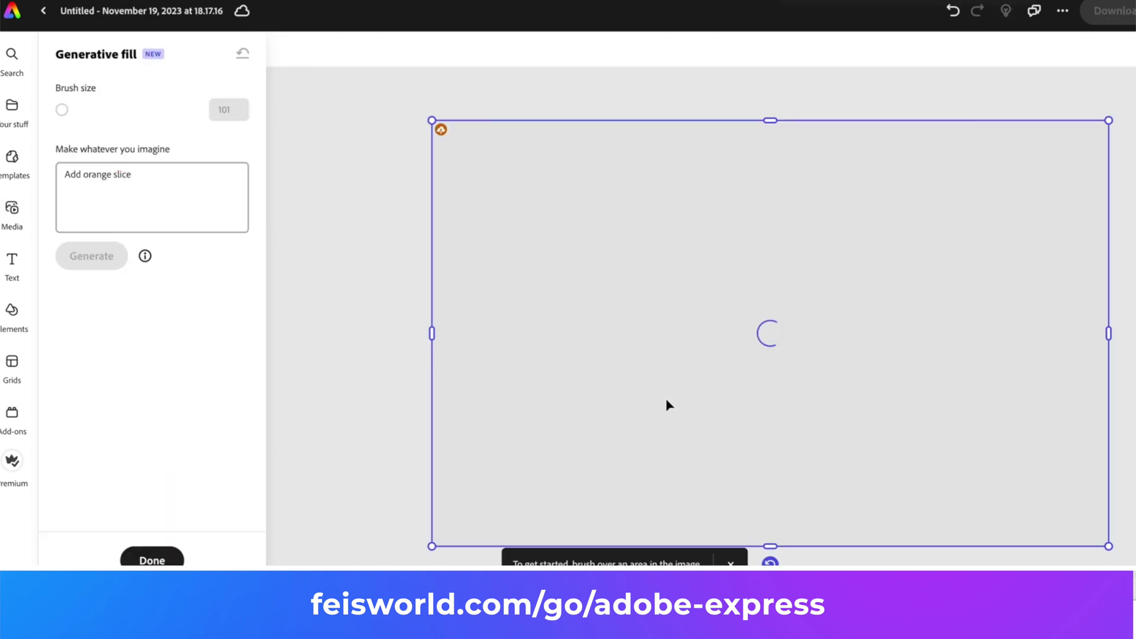
Delete the sample bottle image and add the saved smiling-man photo to the page
{"action": "left_click", "coordinate": [12, 106]}
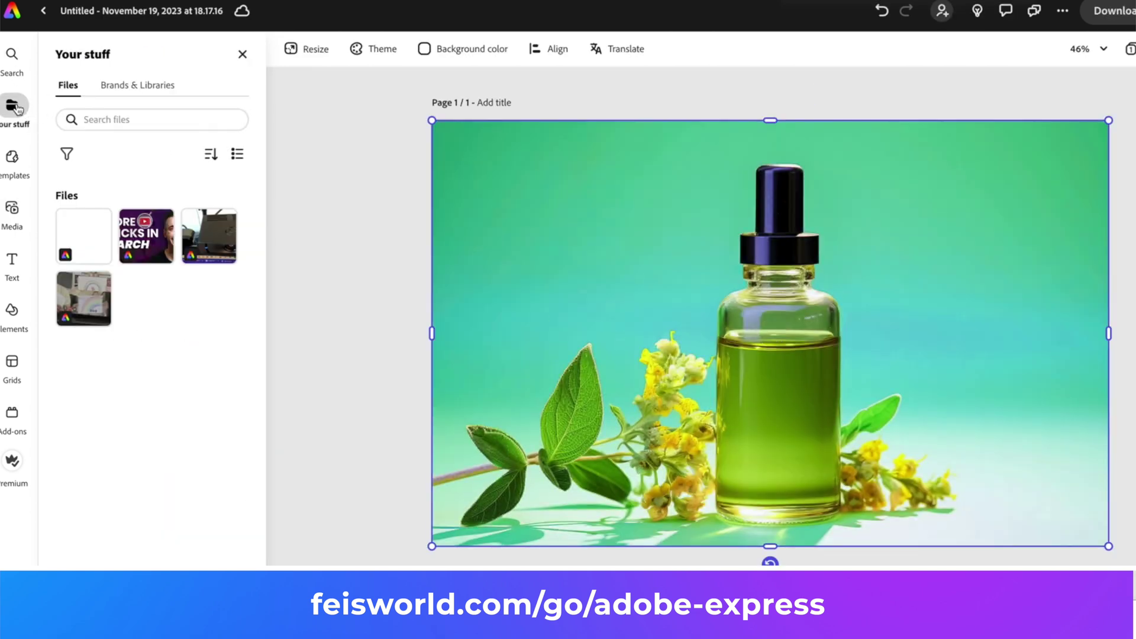
{"action": "left_click", "coordinate": [925, 344]}
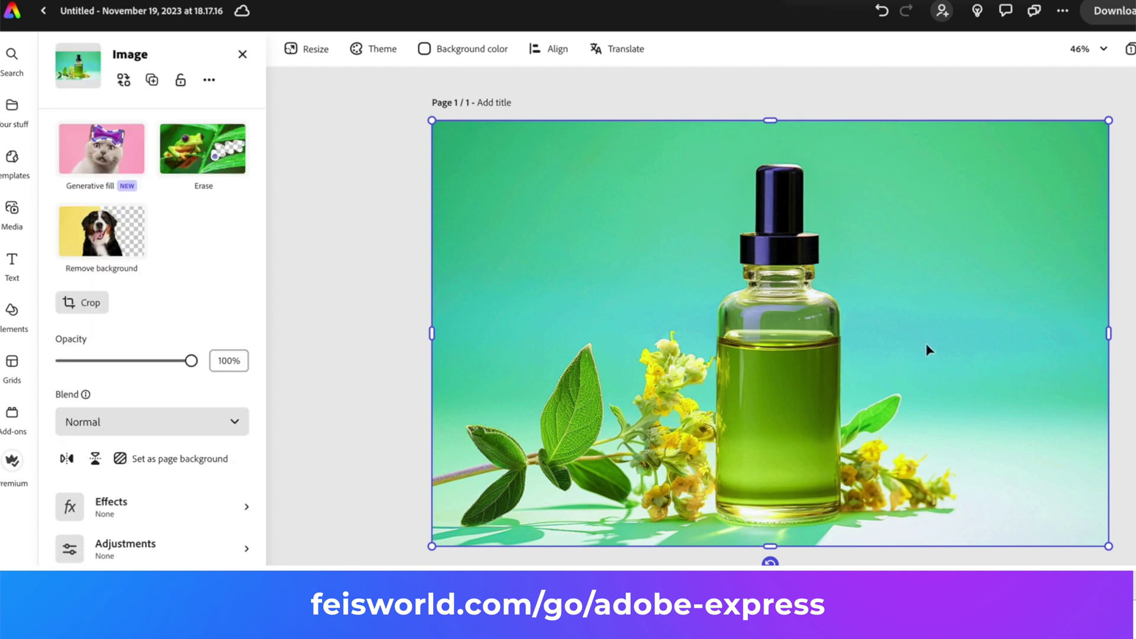
{"action": "key", "text": "Delete"}
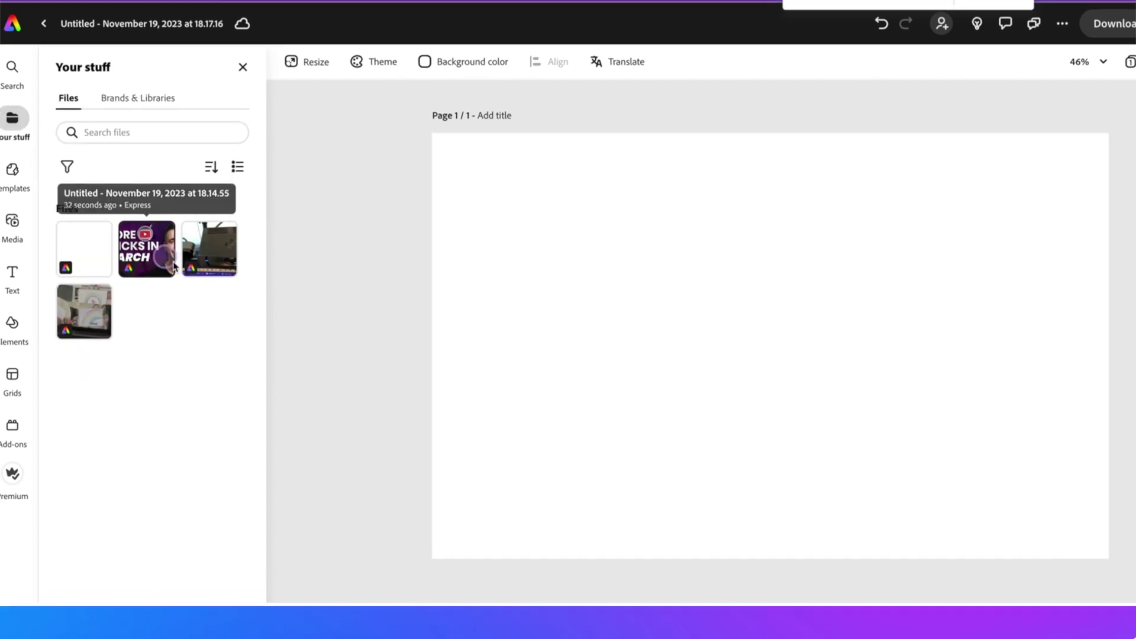
{"action": "left_click", "coordinate": [146, 237]}
{"action": "left_click", "coordinate": [994, 560]}
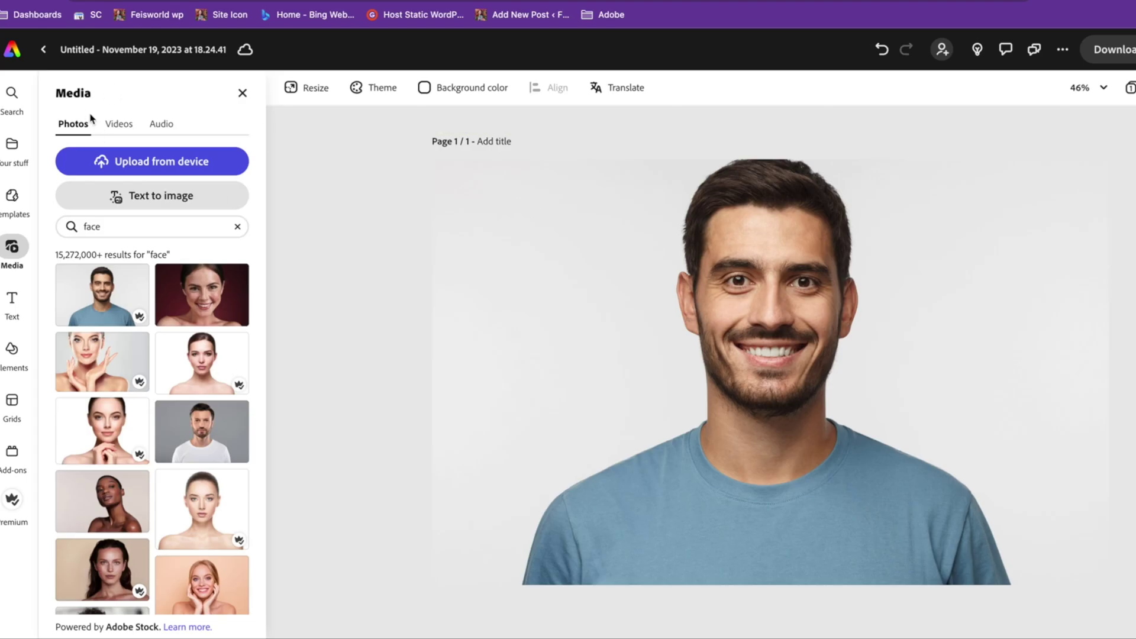
Mask the empty area right of the man's shirt with a 135 brush and the pointing-finger prompt
{"action": "left_click", "coordinate": [934, 271]}
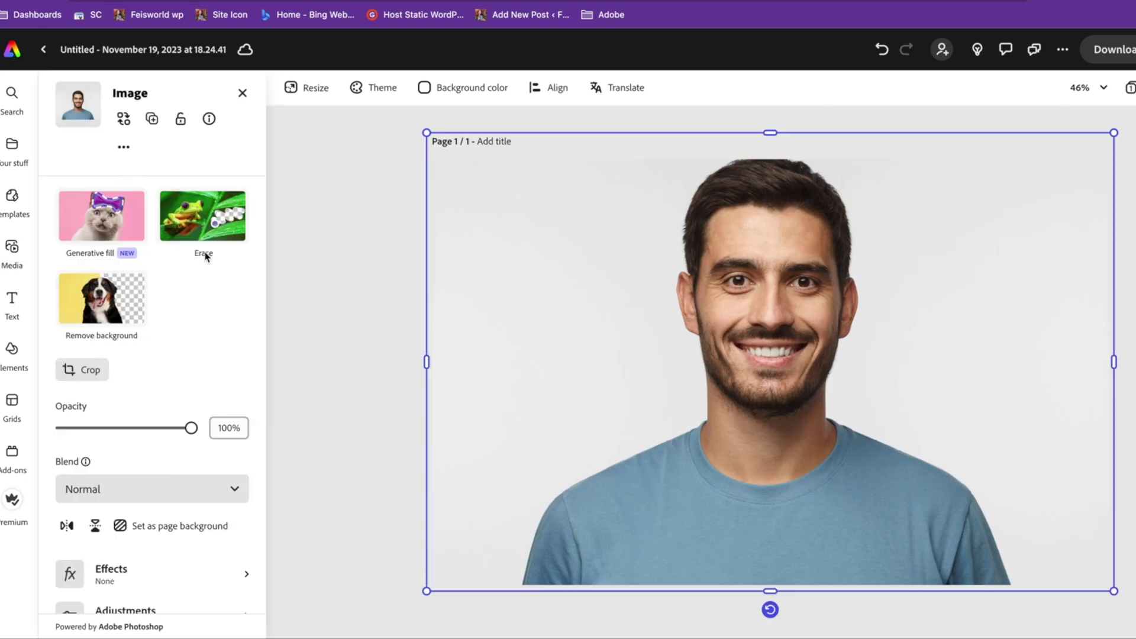
{"action": "left_click", "coordinate": [122, 223]}
{"action": "type", "text": "Pointing with an index finger (male hand)"}
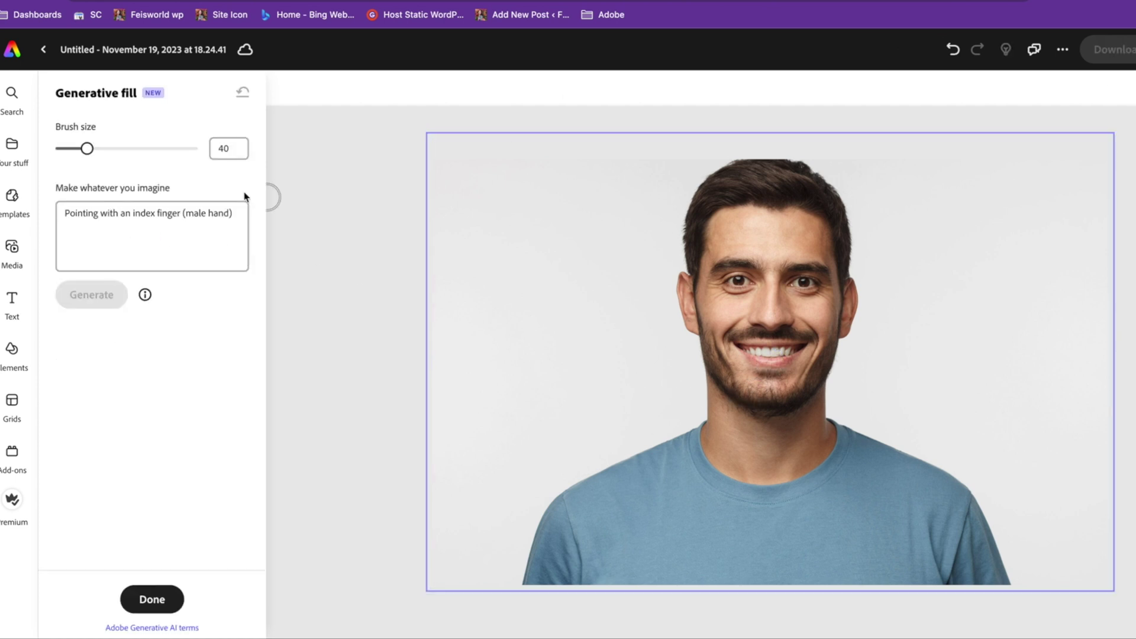
{"action": "left_click_drag", "start_coordinate": [98, 153], "coordinate": [149, 149]}
{"action": "mouse_move", "coordinate": [1006, 387]}
{"action": "left_mouse_down"}
{"action": "mouse_move", "coordinate": [991, 446]}
{"action": "mouse_move", "coordinate": [987, 551]}
{"action": "mouse_move", "coordinate": [963, 596]}
{"action": "mouse_move", "coordinate": [1026, 549]}
{"action": "mouse_move", "coordinate": [1038, 473]}
{"action": "mouse_move", "coordinate": [1042, 524]}
{"action": "mouse_move", "coordinate": [1029, 427]}
{"action": "left_mouse_up"}
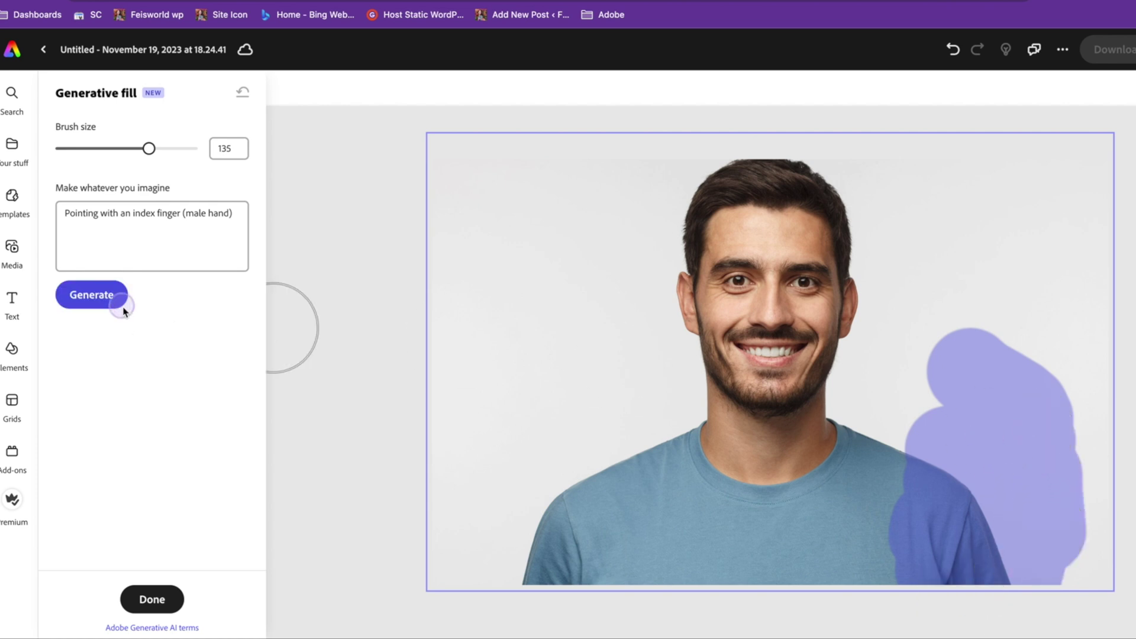
Generate pointing-finger fills and keep the second result
{"action": "left_click", "coordinate": [92, 296]}
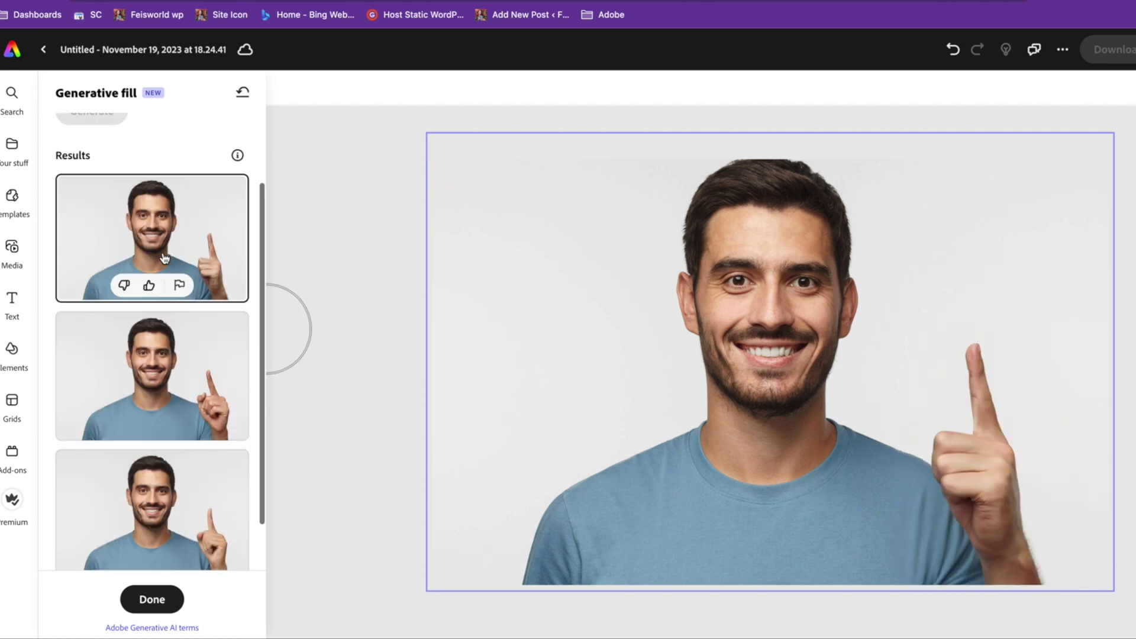
{"action": "scroll", "coordinate": [183, 499], "scroll_direction": "down", "scroll_amount": 4}
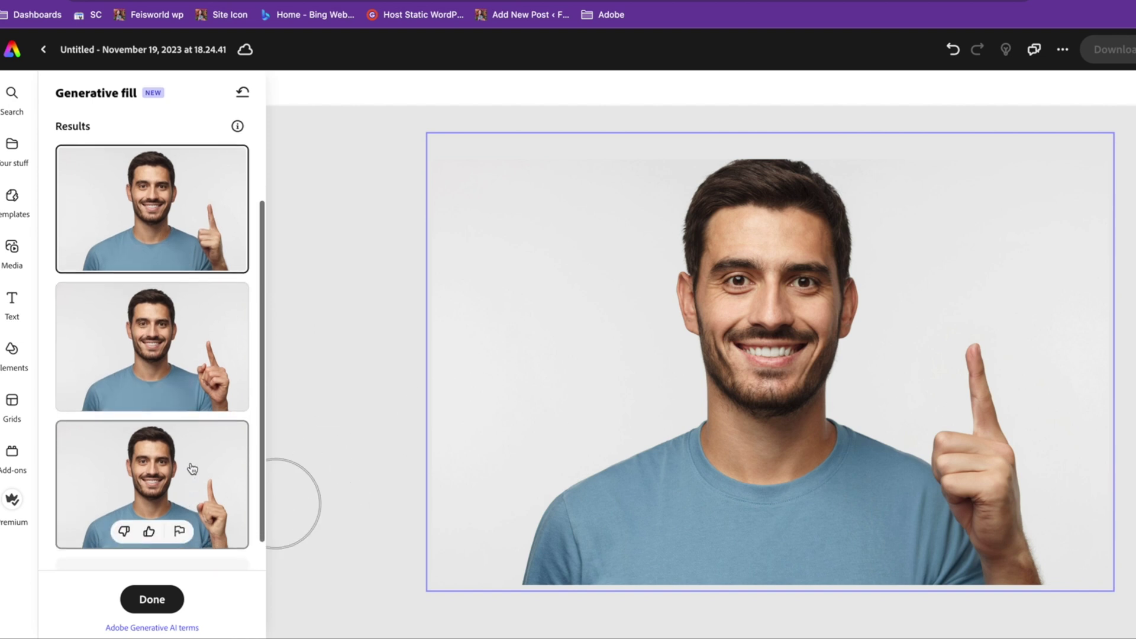
{"action": "left_click", "coordinate": [205, 260]}
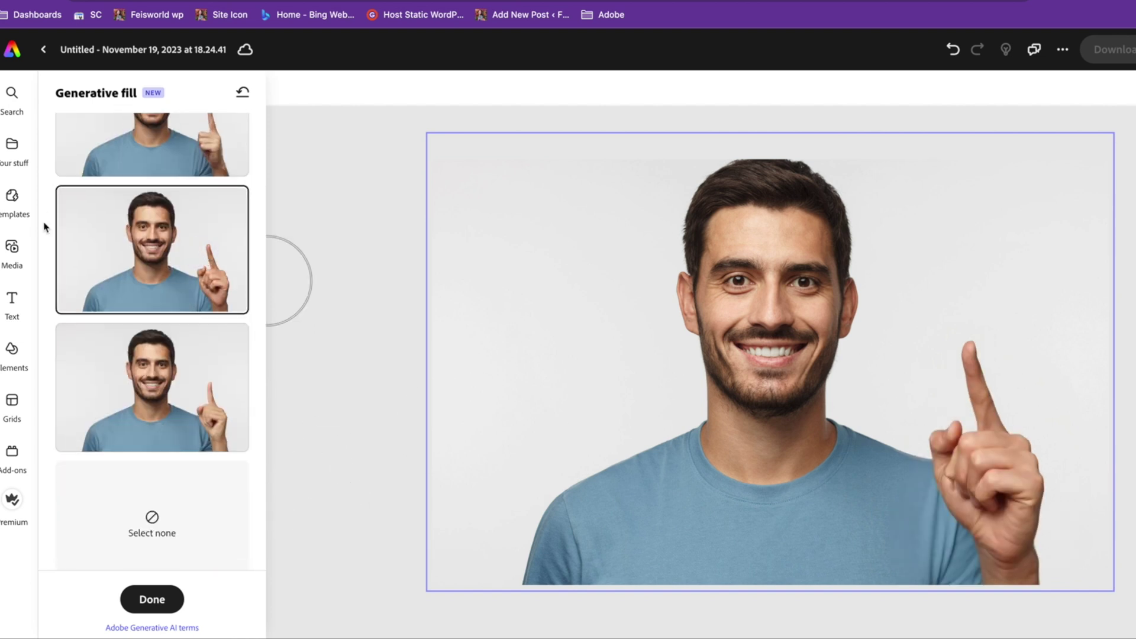
{"action": "left_click", "coordinate": [14, 299]}
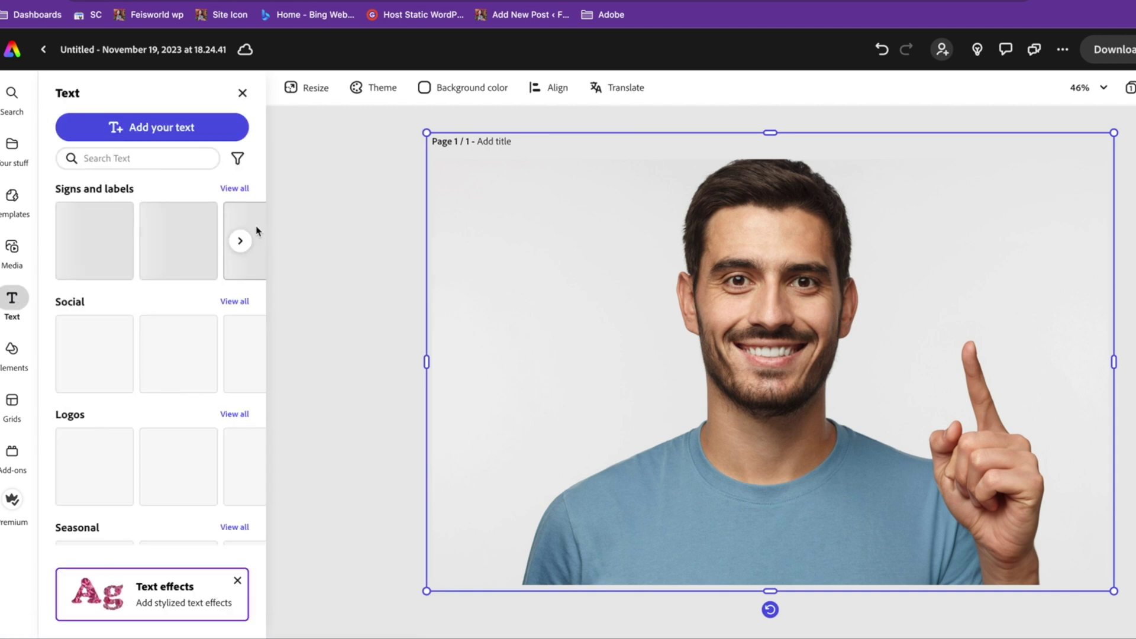
Add a 'You Need This!' text box above the finger at upper right and shift the photo left
{"action": "left_click", "coordinate": [153, 127]}
{"action": "left_click_drag", "start_coordinate": [832, 336], "coordinate": [1006, 263]}
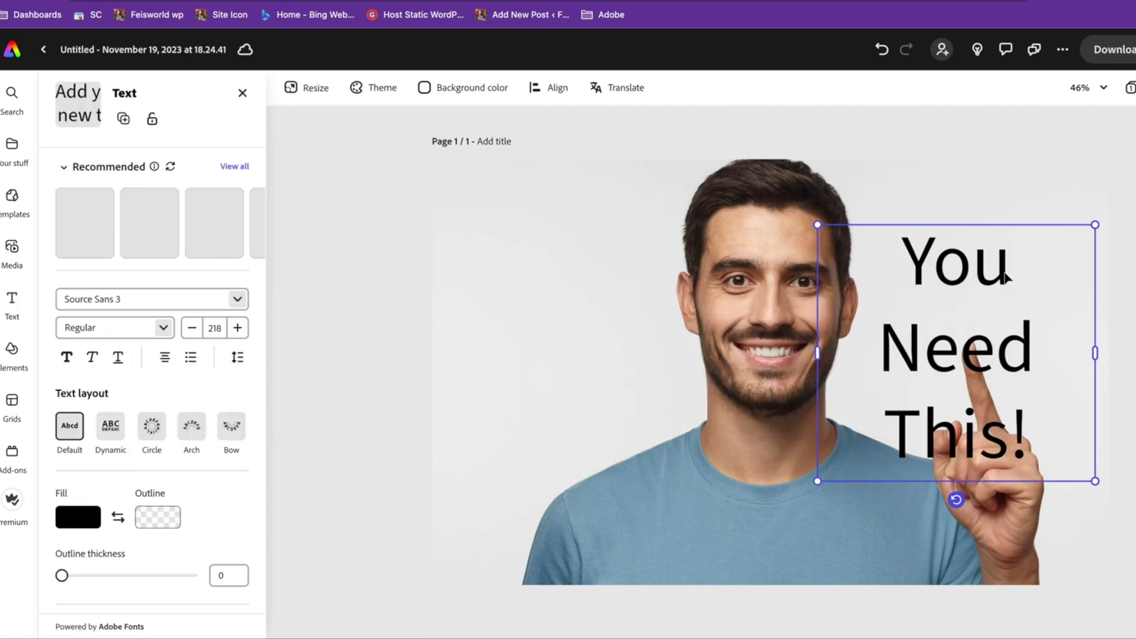
{"action": "left_click_drag", "start_coordinate": [1006, 277], "coordinate": [992, 223]}
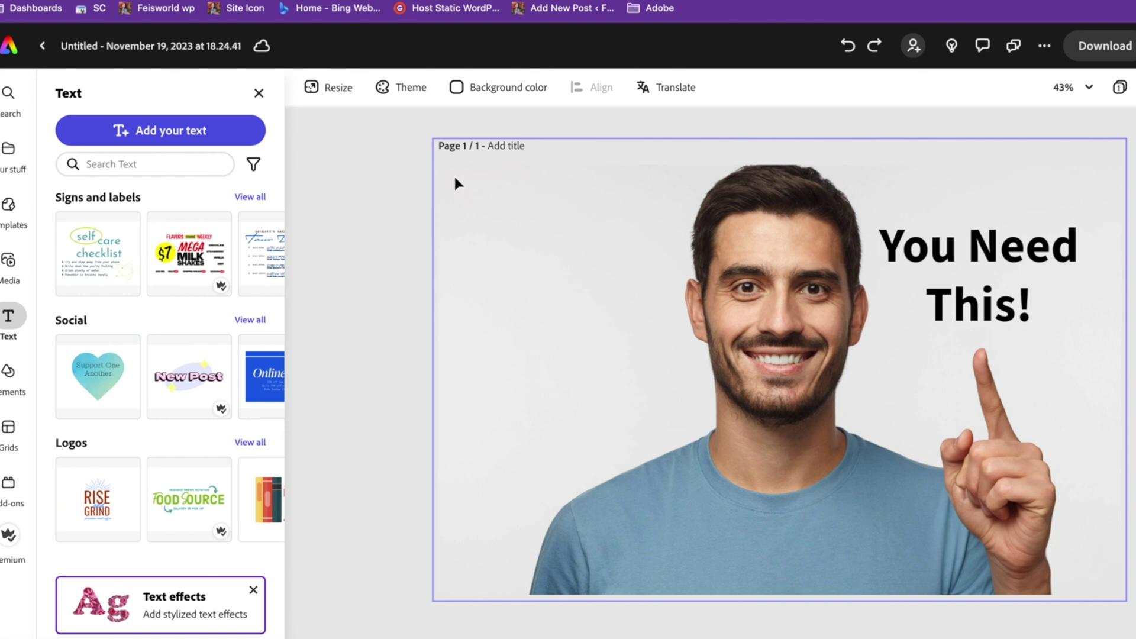
{"action": "mouse_move", "coordinate": [645, 254]}
{"action": "left_mouse_down"}
{"action": "mouse_move", "coordinate": [803, 259]}
{"action": "mouse_move", "coordinate": [639, 256]}
{"action": "left_mouse_up"}
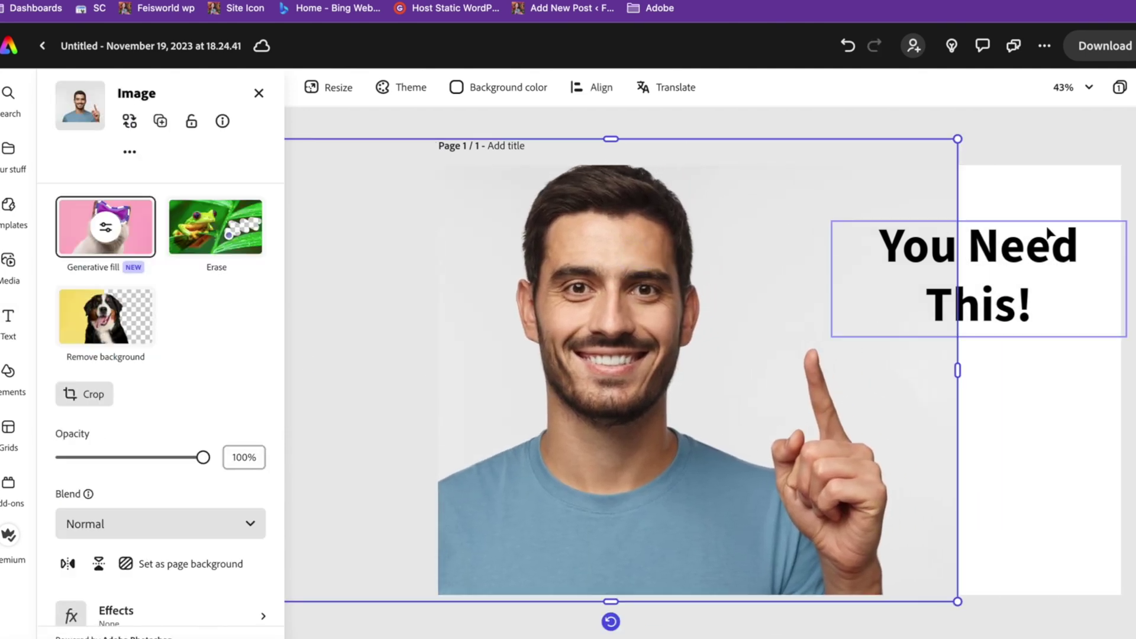
Remove the photo's grey background and move the cut-out man to the left
{"action": "left_click_drag", "start_coordinate": [1022, 346], "coordinate": [1037, 395]}
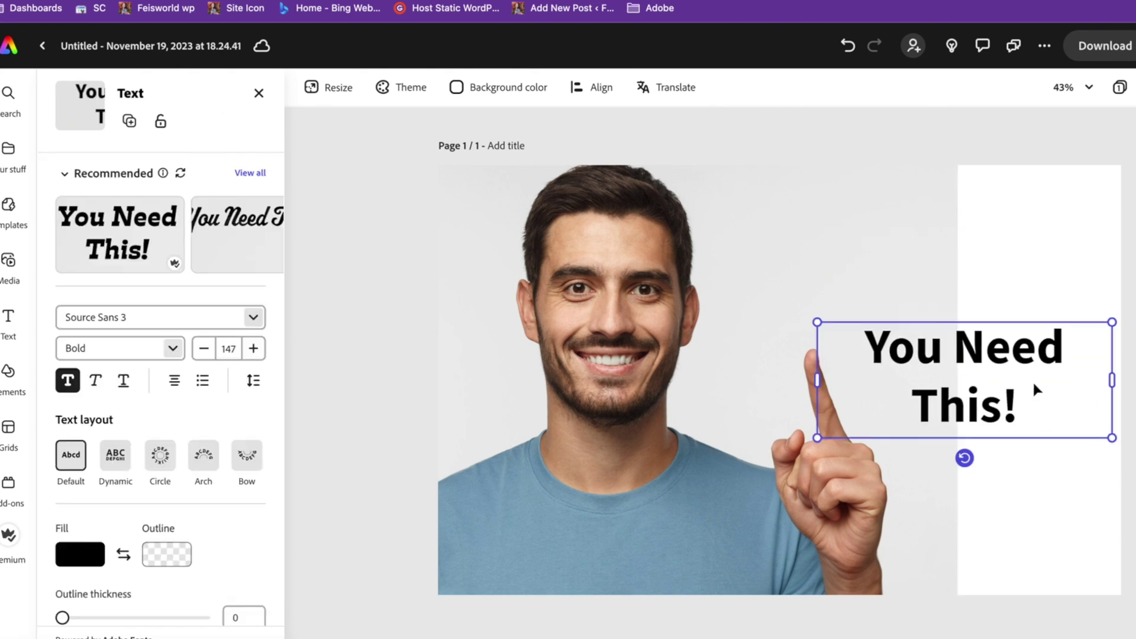
{"action": "key", "text": "ctrl+z"}
{"action": "key", "text": "ctrl+z"}
{"action": "left_click_drag", "start_coordinate": [699, 265], "coordinate": [720, 265]}
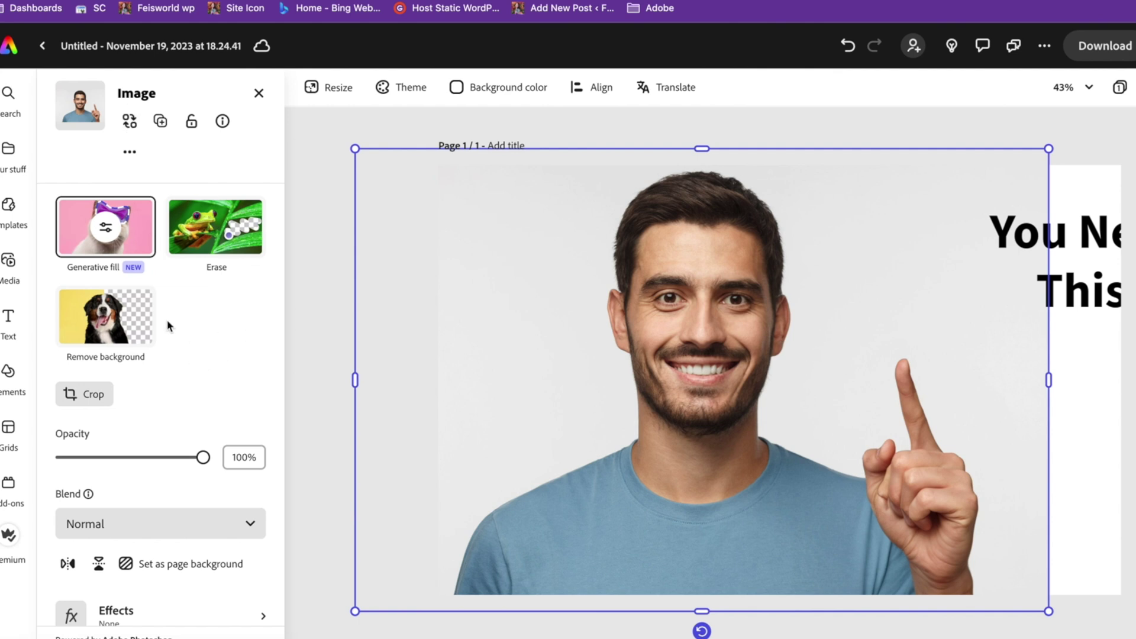
{"action": "left_click", "coordinate": [117, 324]}
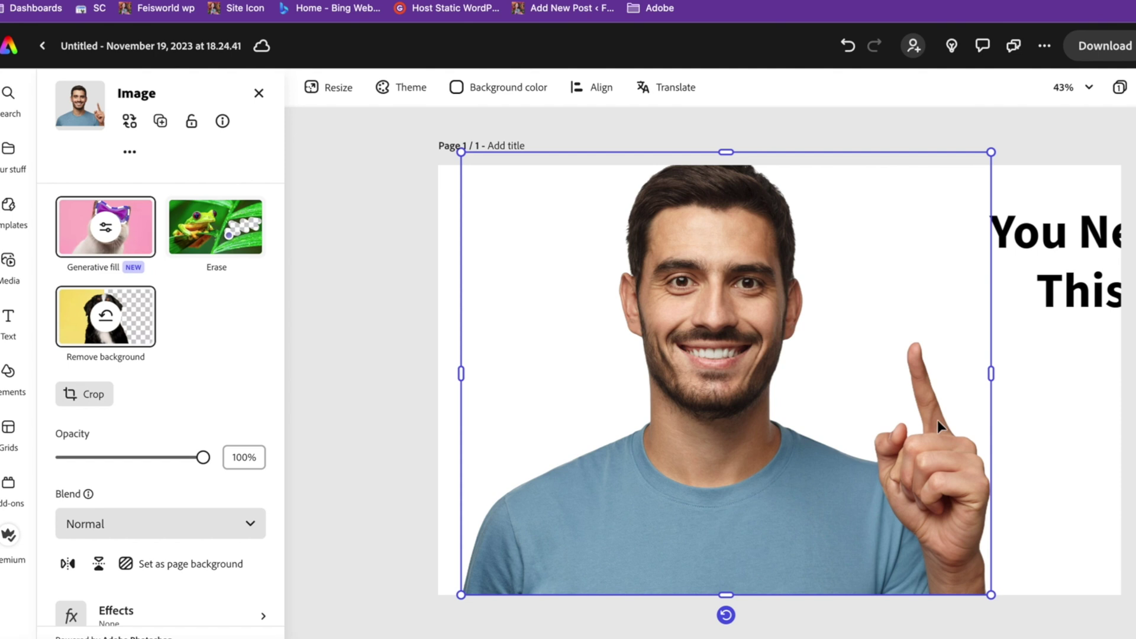
{"action": "left_click_drag", "start_coordinate": [731, 291], "coordinate": [686, 294]}
Enlarge the 'You Need This!' headline to size 203 and reposition it above the finger
{"action": "left_click_drag", "start_coordinate": [1040, 254], "coordinate": [827, 252]}
{"action": "left_click_drag", "start_coordinate": [1017, 320], "coordinate": [1118, 378]}
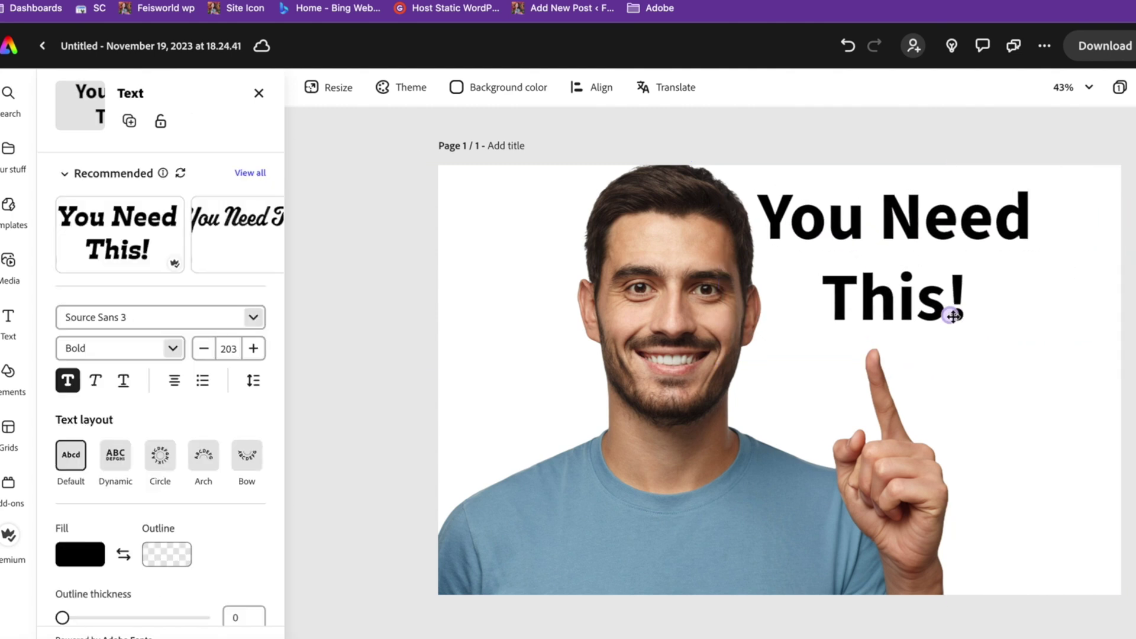
{"action": "key", "text": "Escape"}
{"action": "left_click_drag", "start_coordinate": [923, 255], "coordinate": [929, 242]}
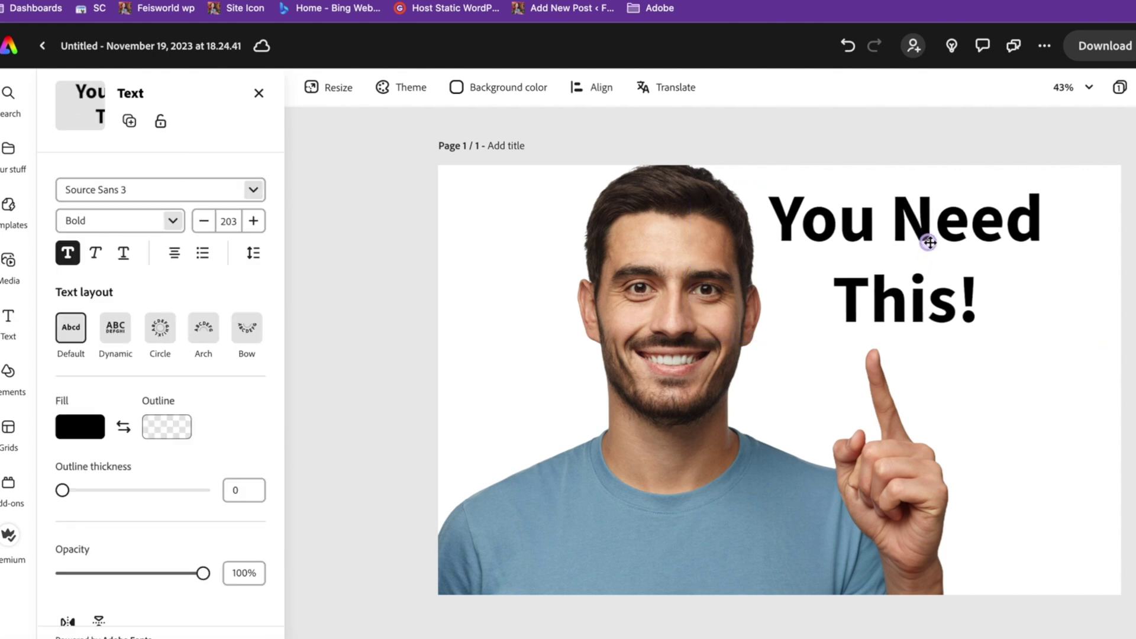
{"action": "left_click", "coordinate": [615, 268]}
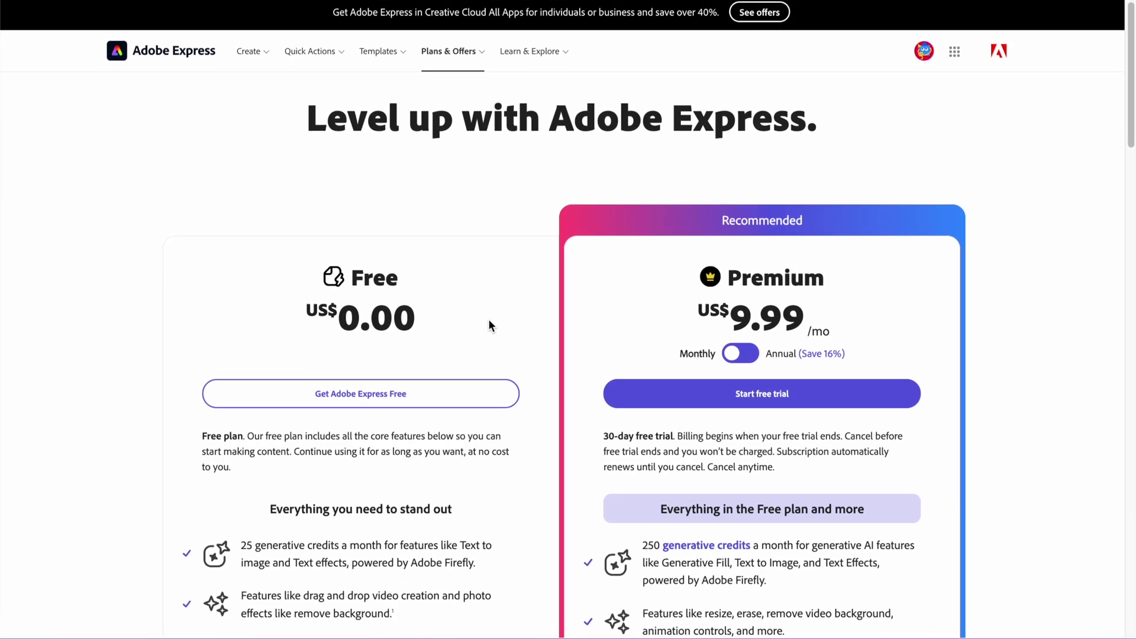
{"action": "scroll", "coordinate": [489, 321], "scroll_direction": "down", "scroll_amount": 2}
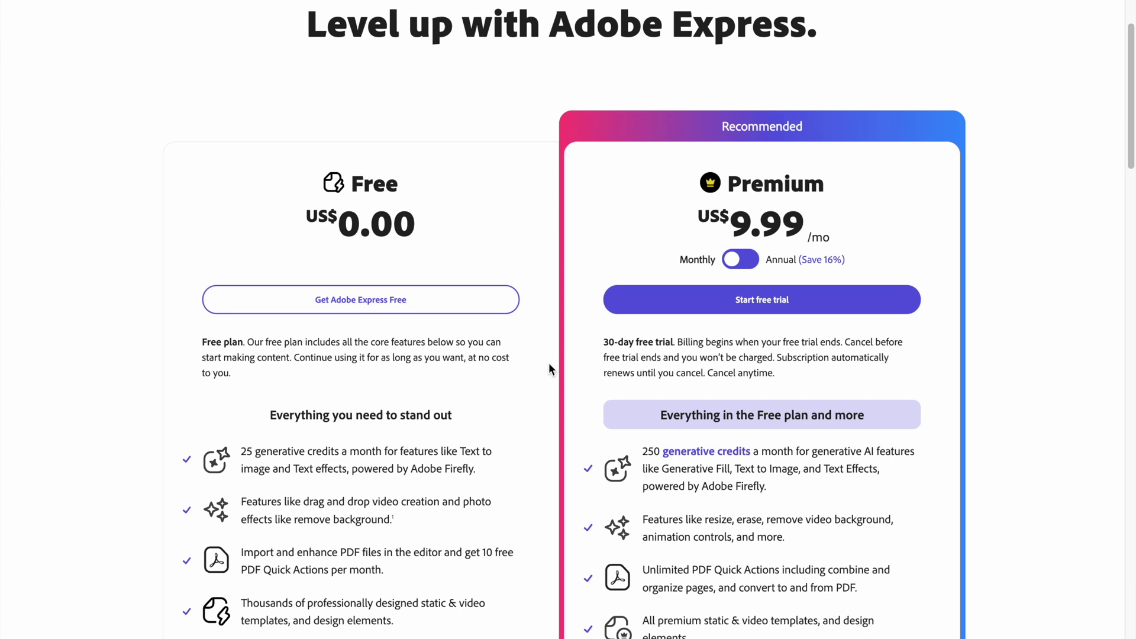
{"action": "scroll", "coordinate": [549, 363], "scroll_direction": "down", "scroll_amount": 5}
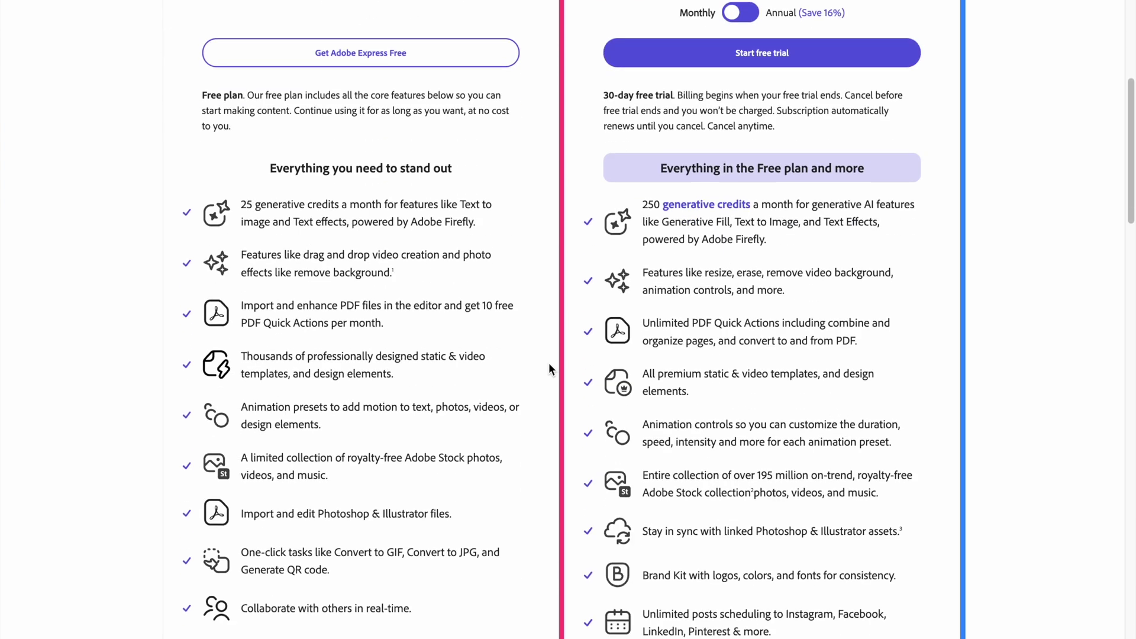
{"action": "scroll", "coordinate": [567, 517], "scroll_direction": "down", "scroll_amount": 3}
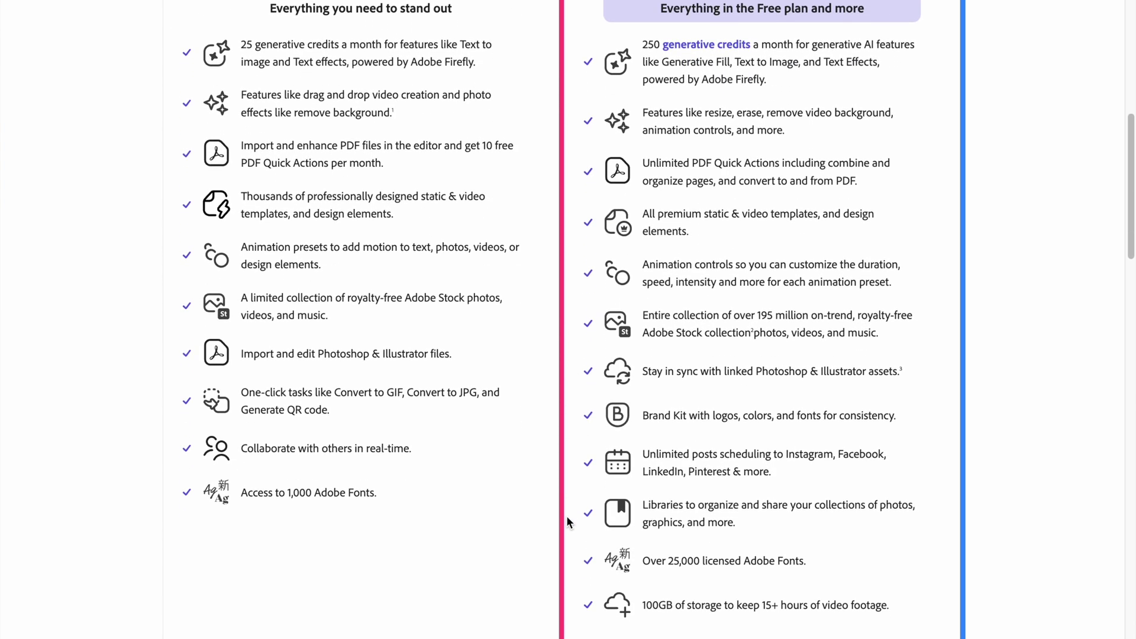
{"action": "scroll", "coordinate": [567, 518], "scroll_direction": "down", "scroll_amount": 5}
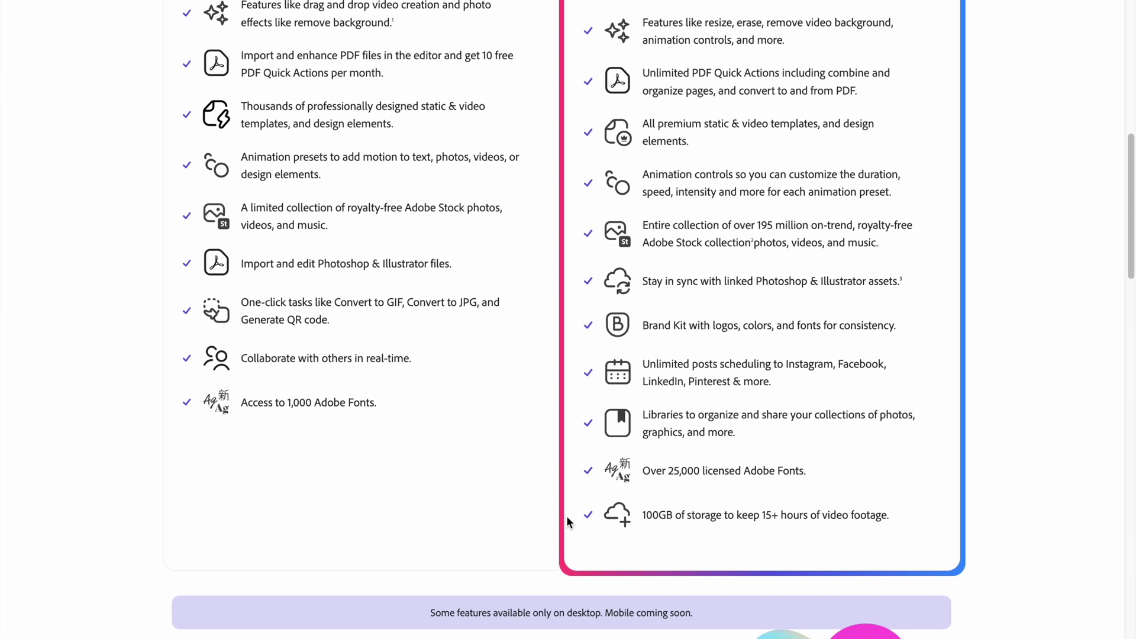
{"action": "scroll", "coordinate": [566, 517], "scroll_direction": "down", "scroll_amount": 3}
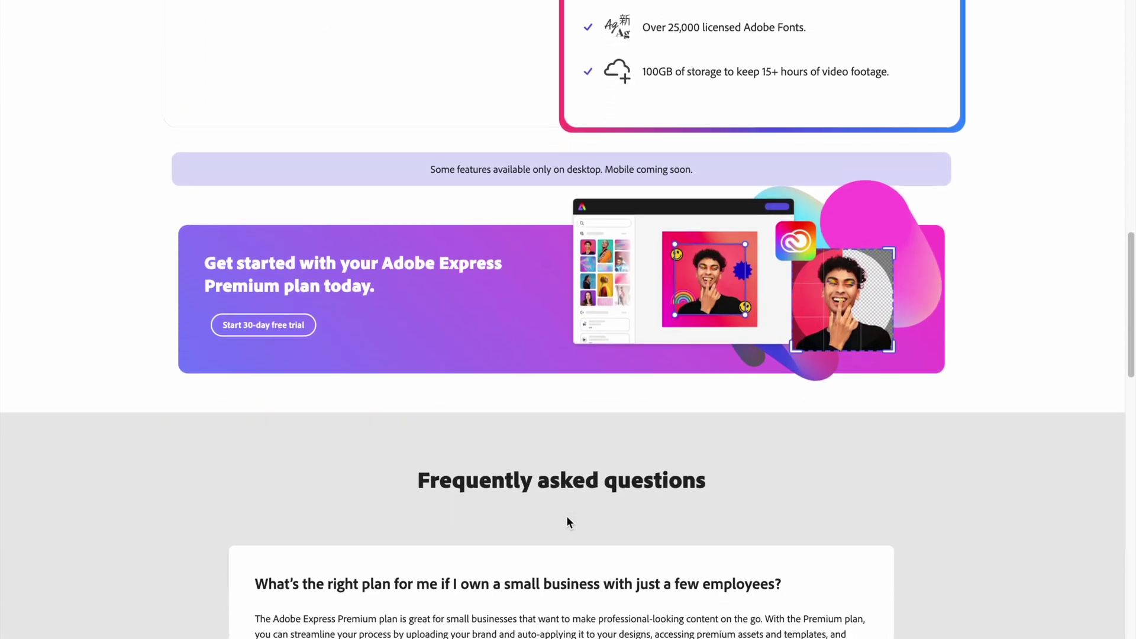